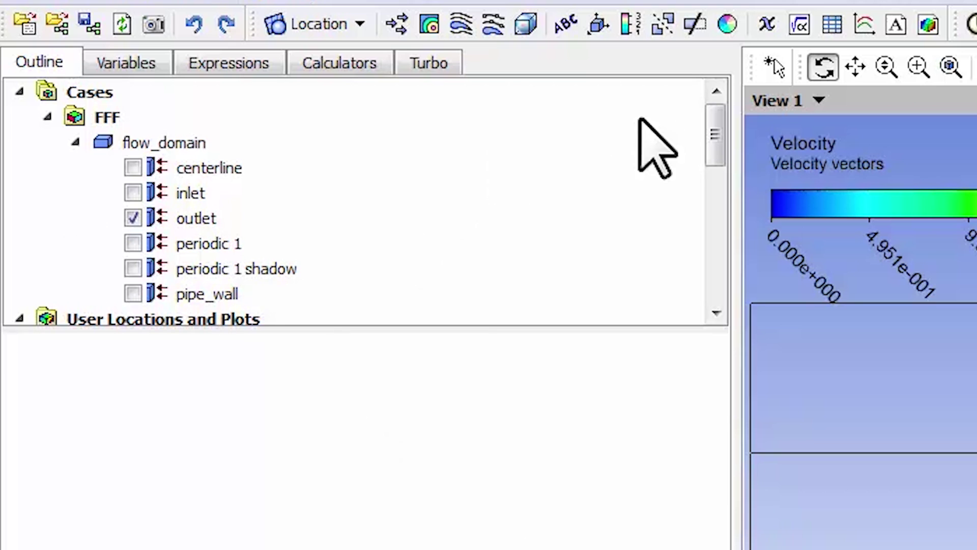
- Hide the Velocity vectors plot, leaving only the pipe domain outline visible
drag(716, 140, 718, 197)
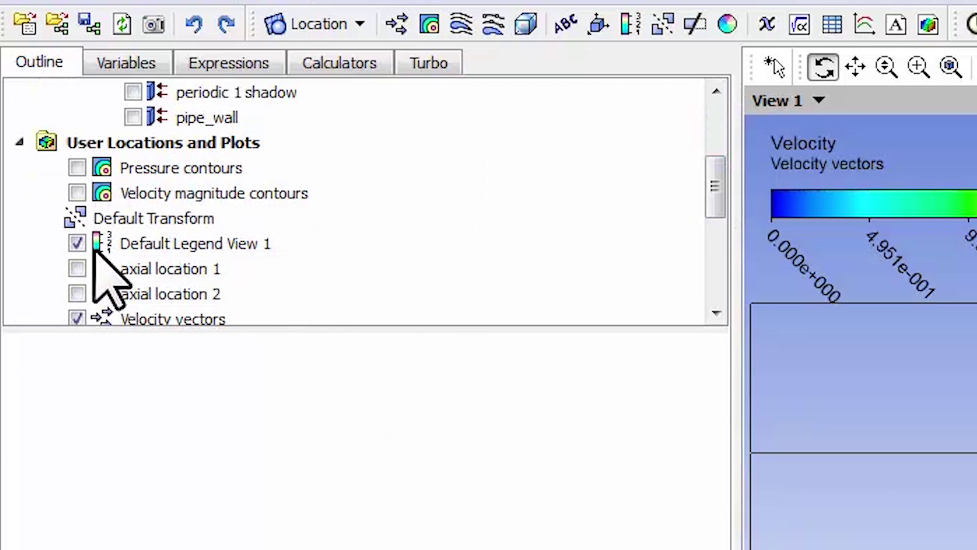
click(76, 318)
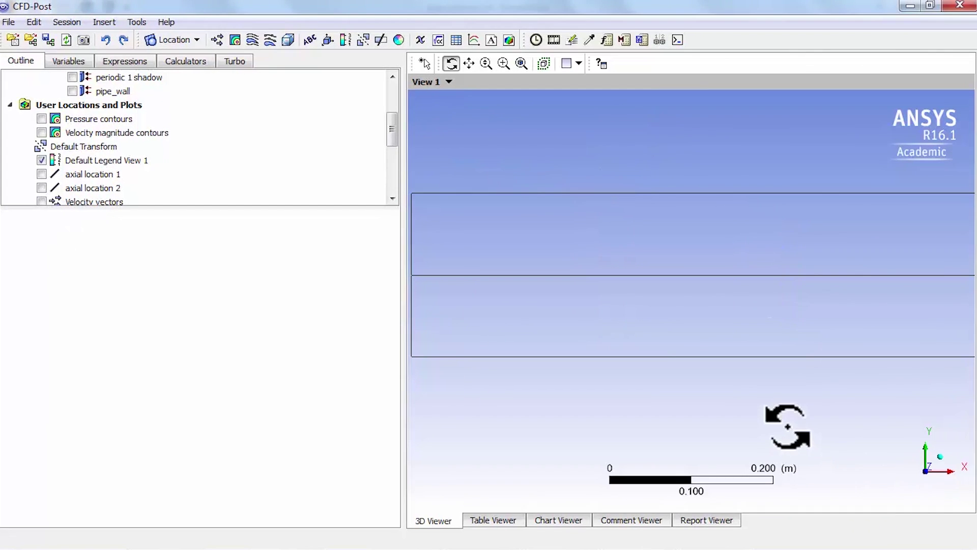
- Reset the view along the Z axis and zoom in on the pipe's right end
click(925, 472)
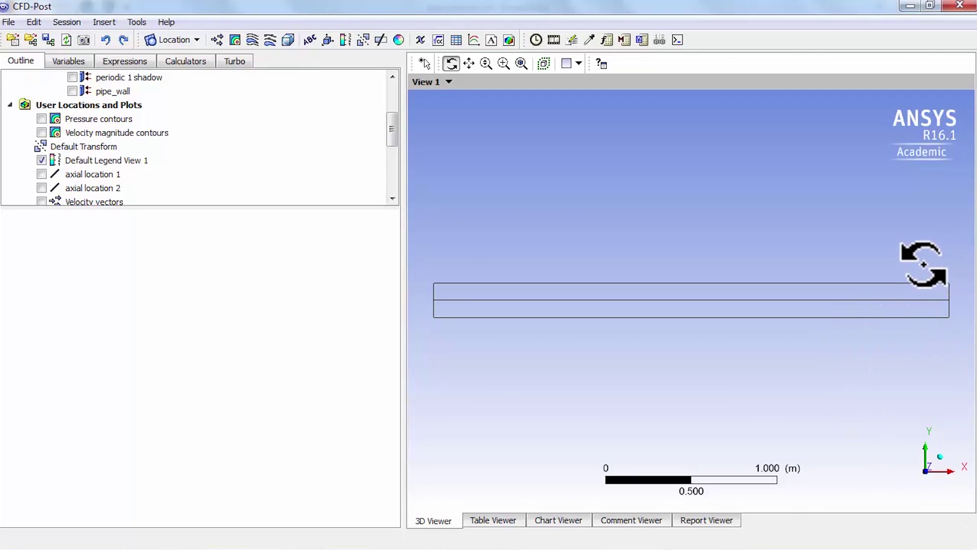
right_drag(924, 264, 962, 334)
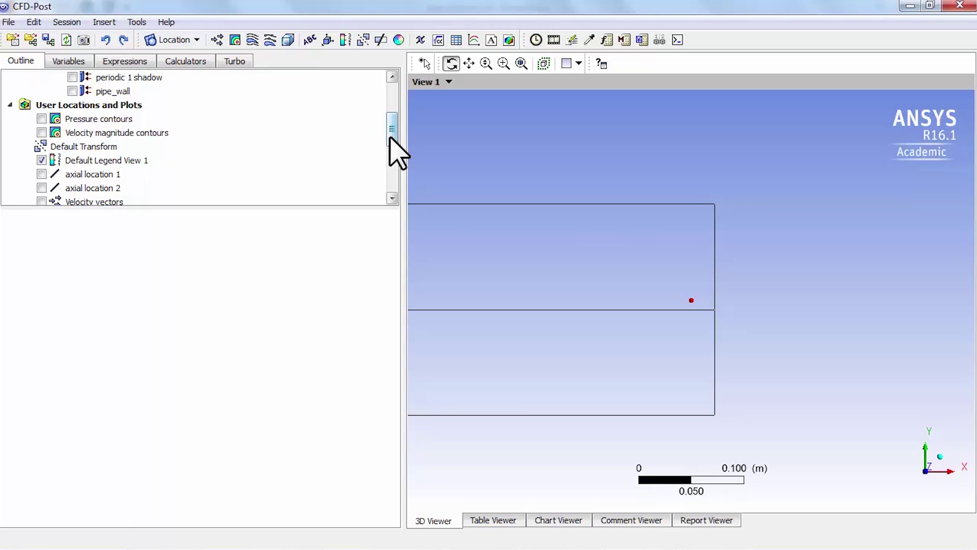
drag(395, 142, 395, 129)
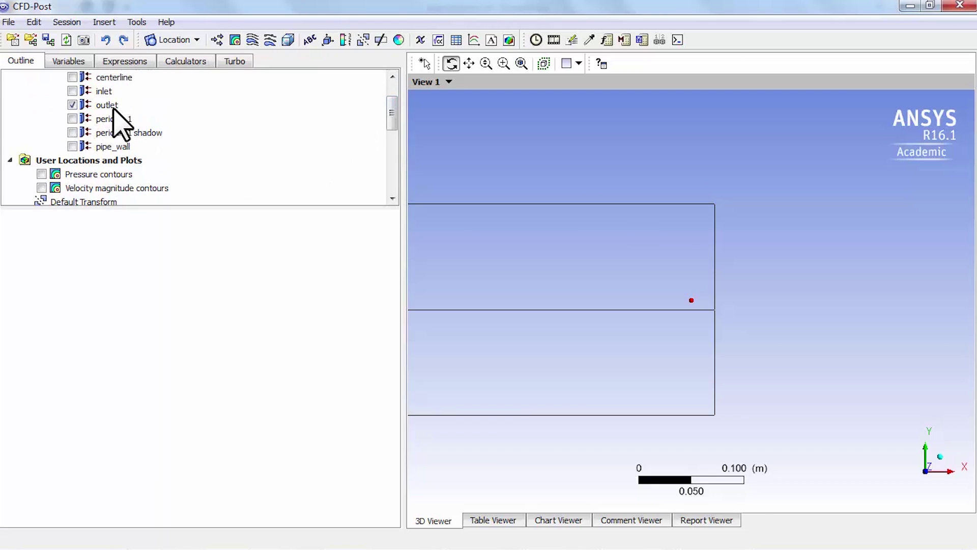
- Switch to an isometric view and zoom in close on the pipe outlet
click(939, 459)
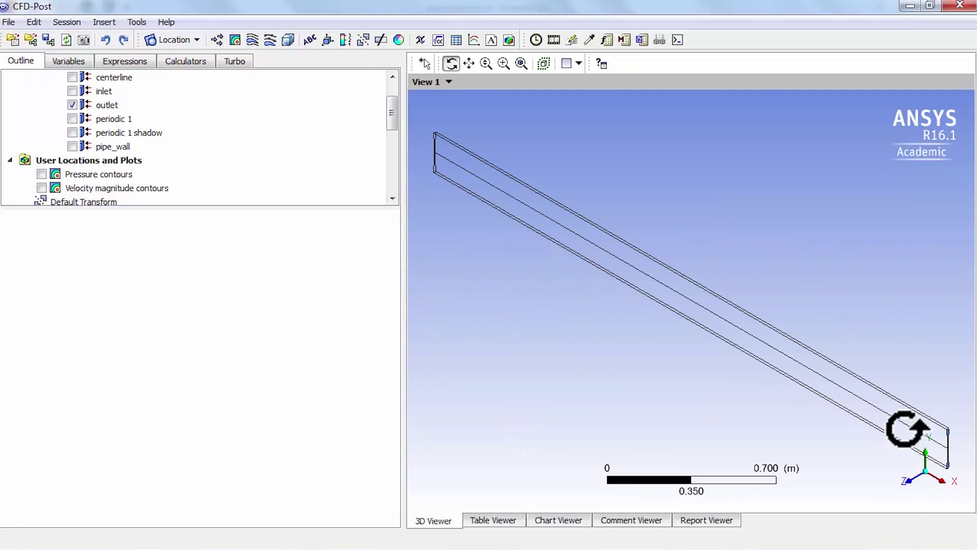
right_drag(918, 402, 953, 465)
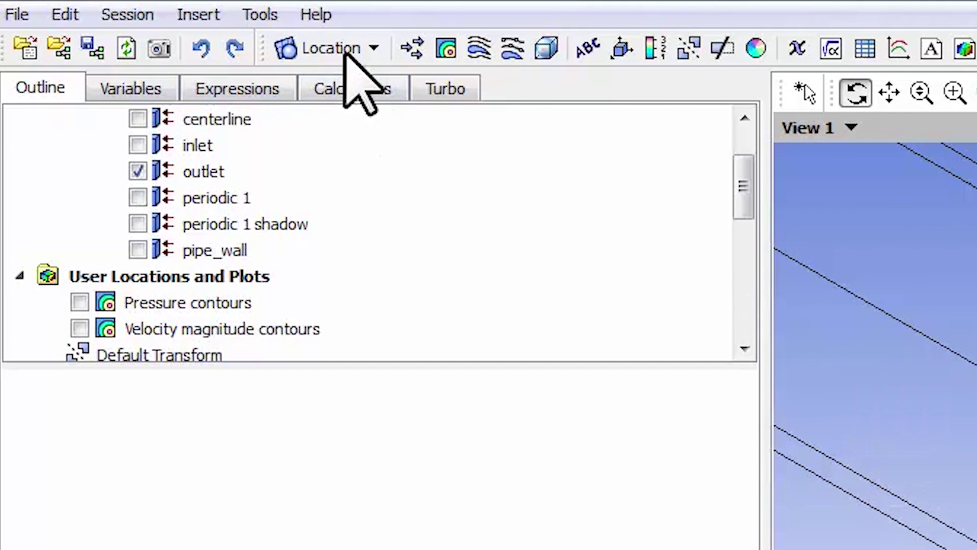
click(345, 51)
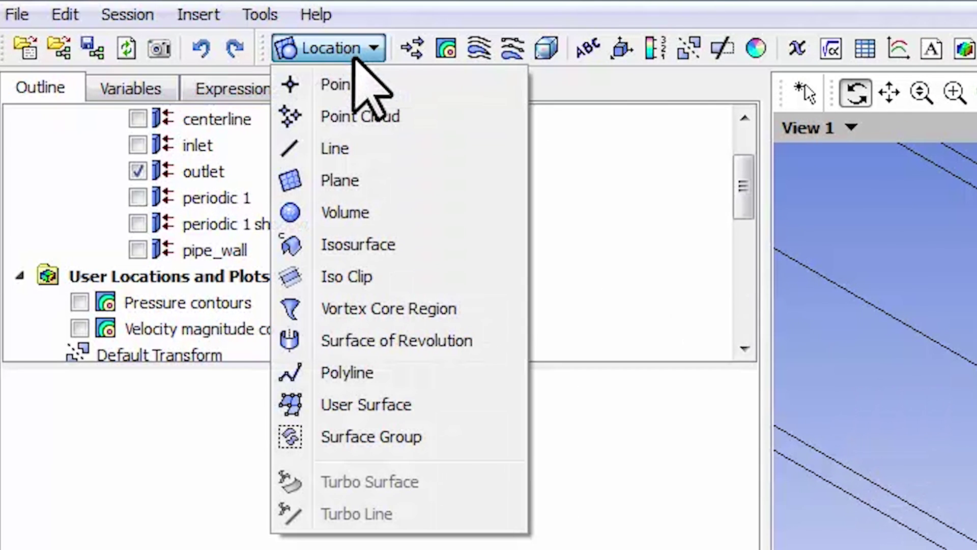
- Insert a new line location named 'my outlet'
click(344, 147)
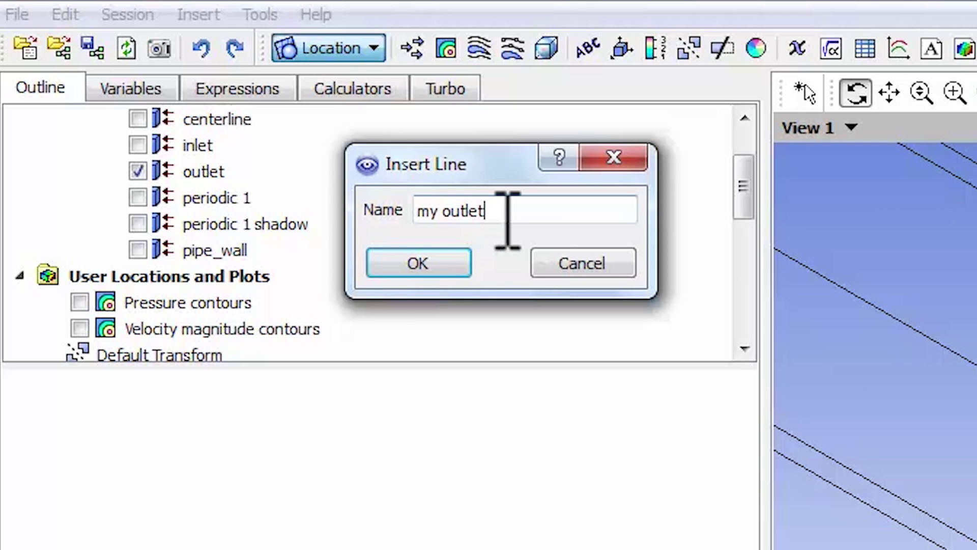
click(416, 269)
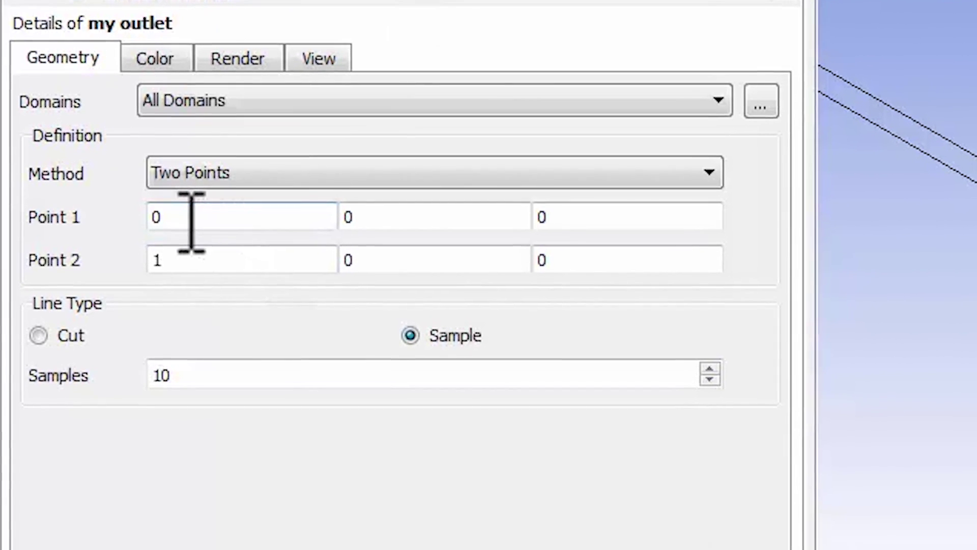
- Set the line's Point 1 to (3, 0, 0) and Point 2 to (3, 0.1, 0)
drag(179, 324, 126, 330)
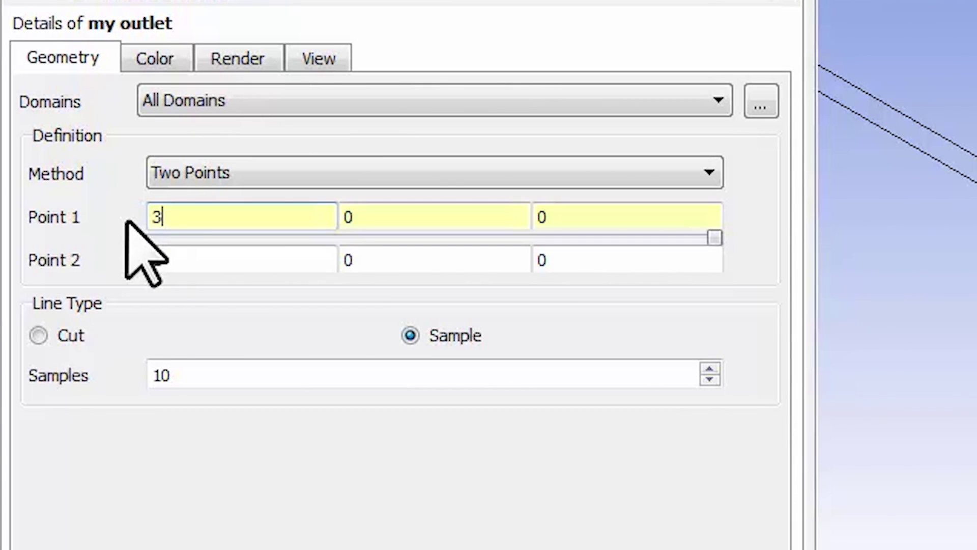
text(3)
click(393, 222)
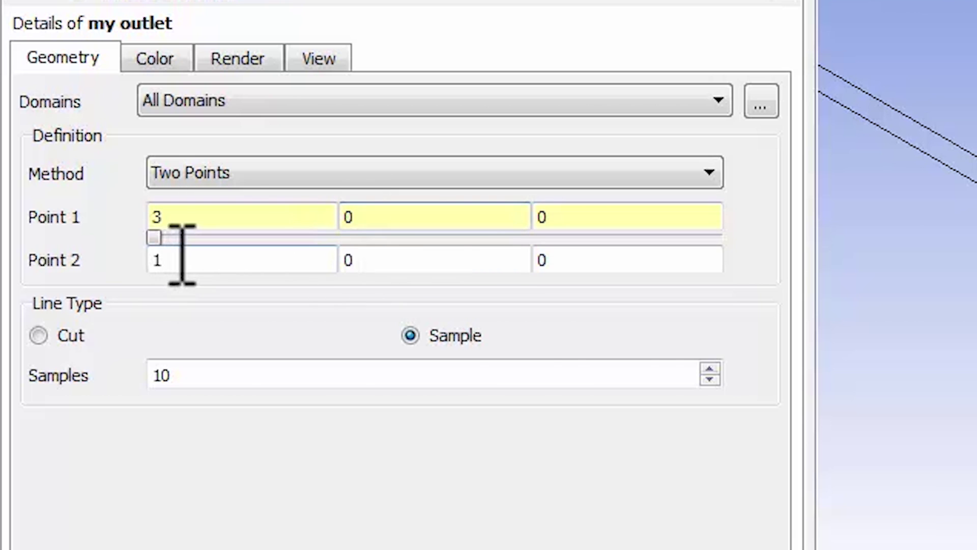
drag(182, 254, 133, 263)
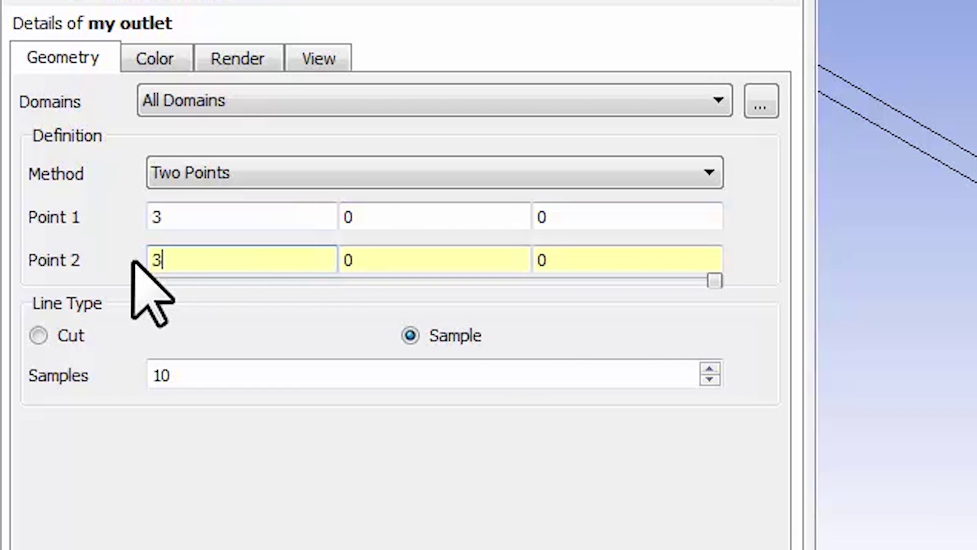
text(3)
click(374, 263)
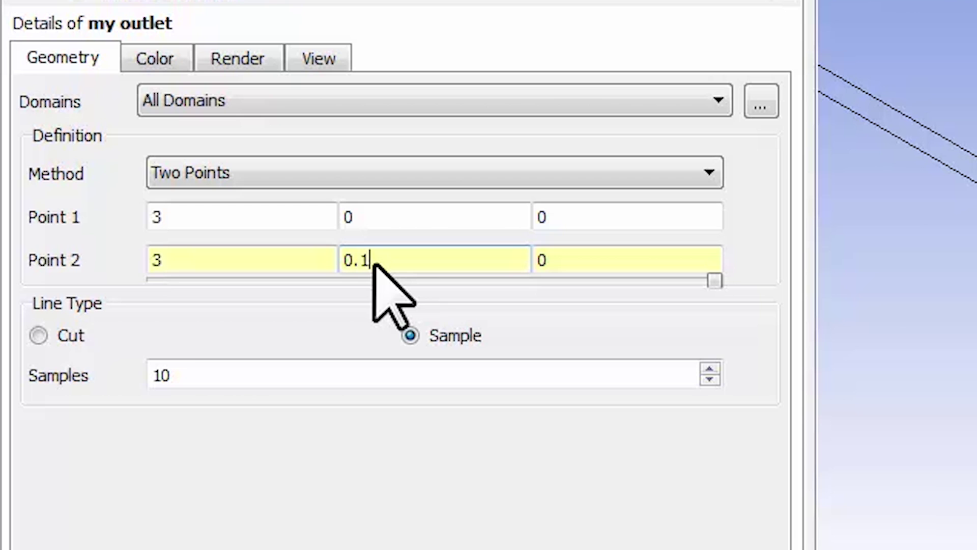
- Give the line 100 samples and apply it across the outlet
click(204, 375)
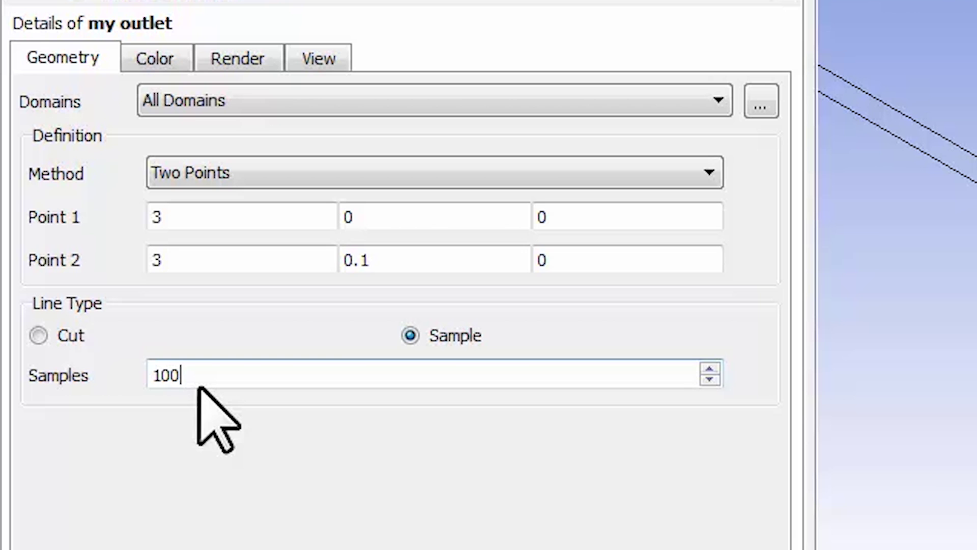
text(0)
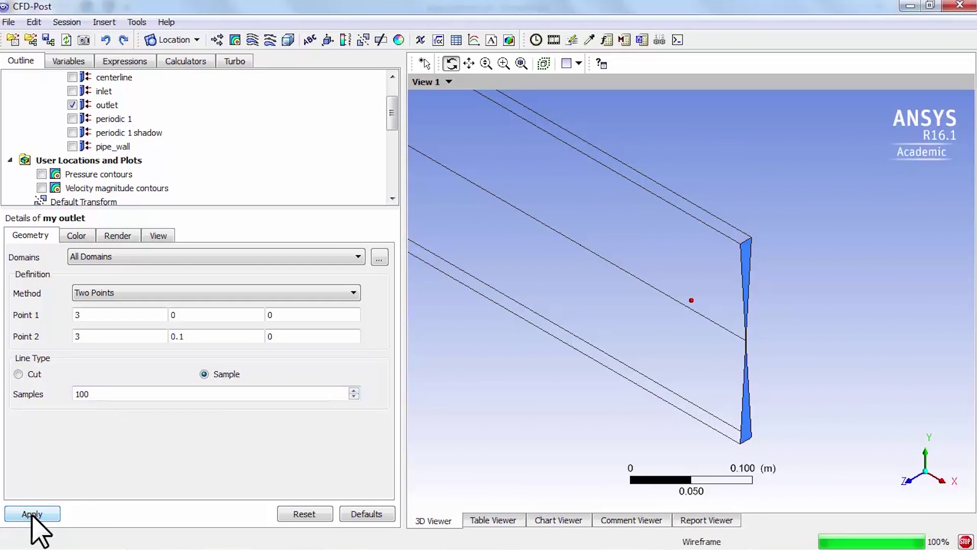
click(37, 529)
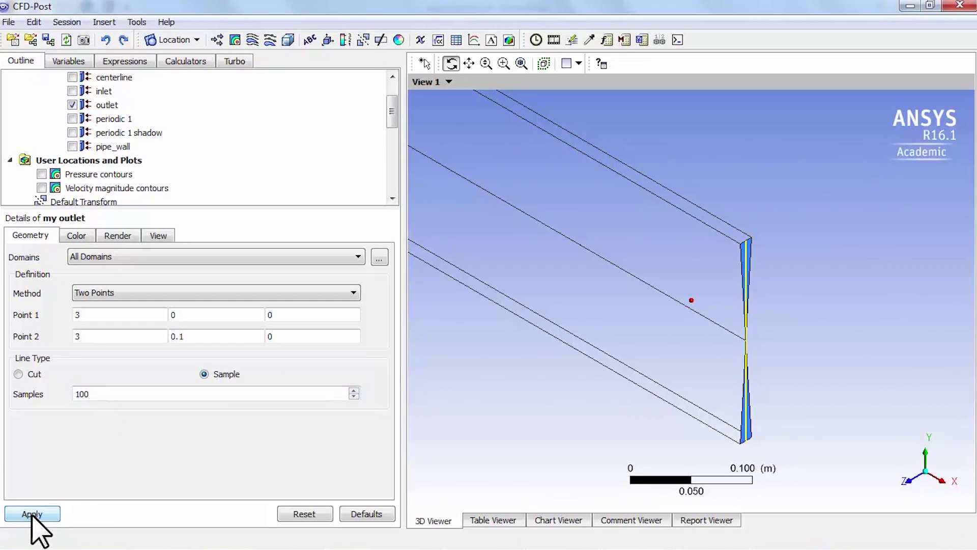
drag(392, 108, 391, 140)
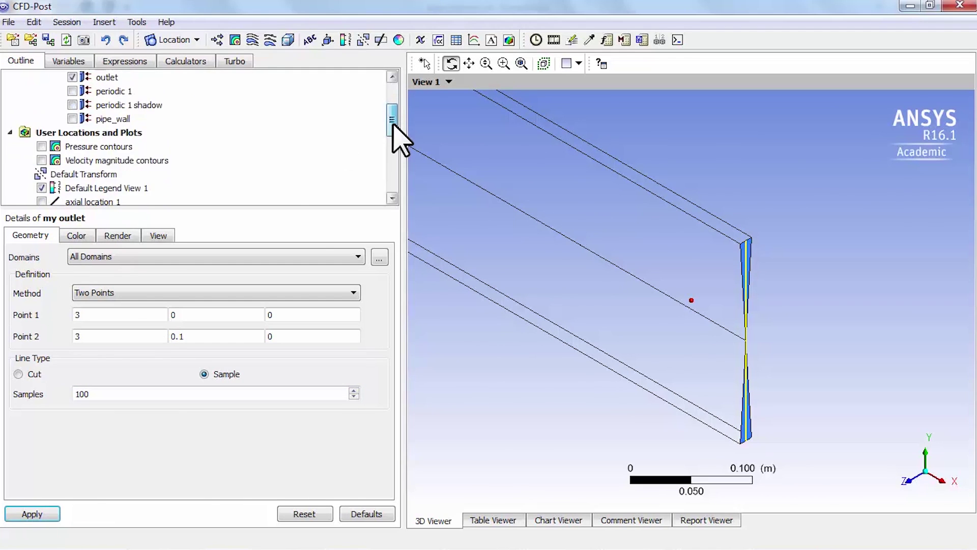
drag(747, 243, 748, 251)
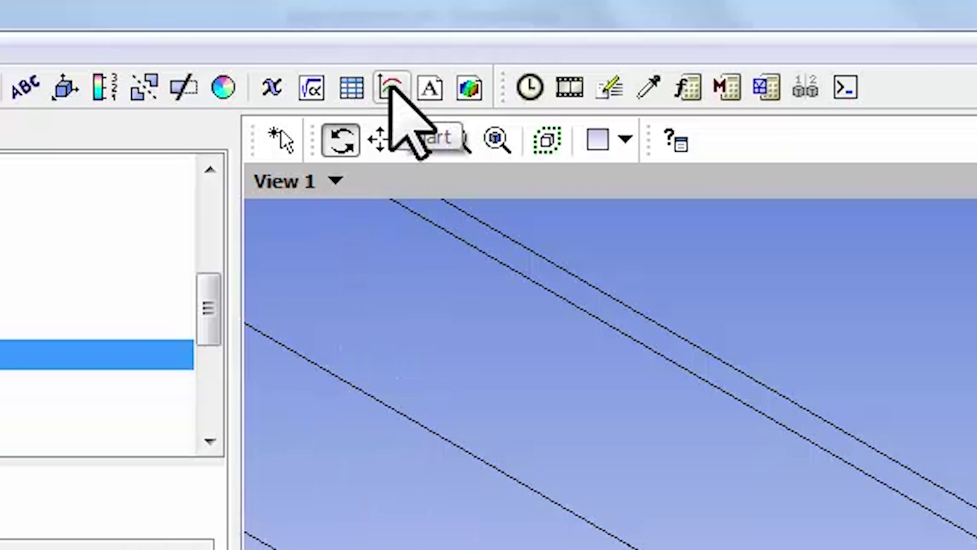
click(391, 87)
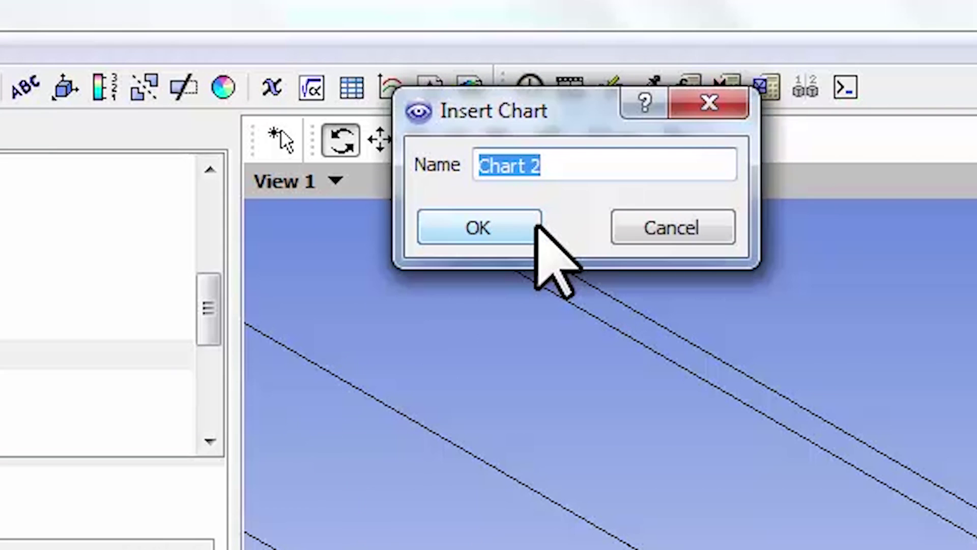
- Create a new chart named 'Velocity profile'
text(Velocity profile)
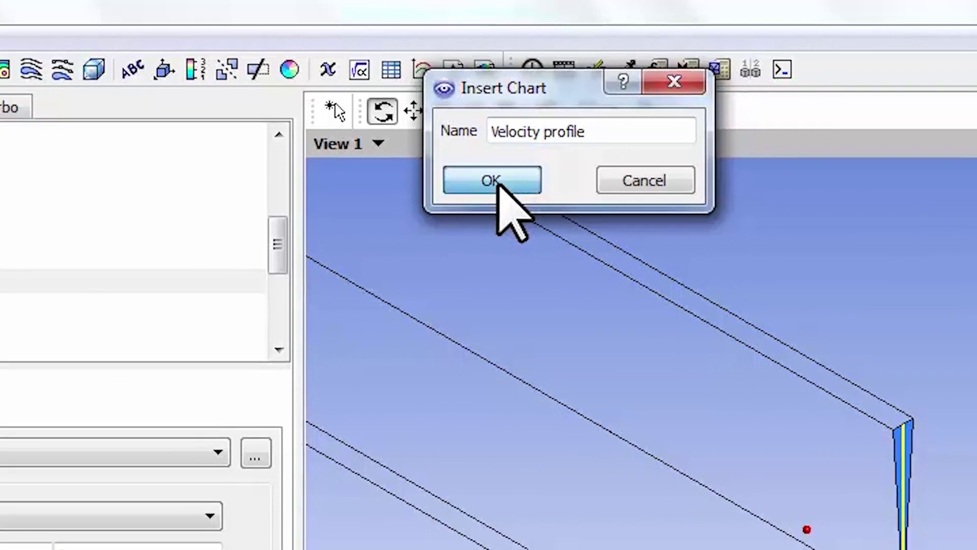
click(487, 231)
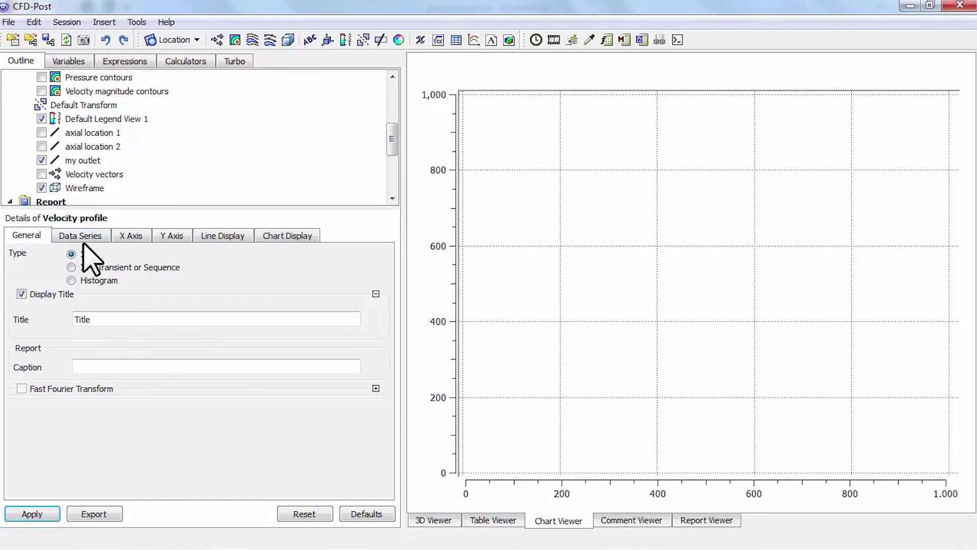
click(82, 237)
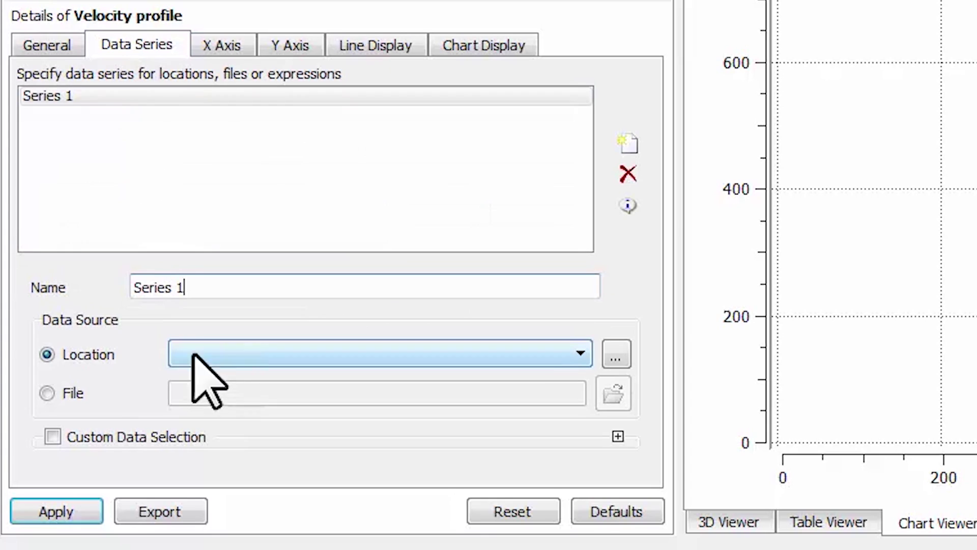
- Choose my outlet as the Location for the chart's Series 1
click(236, 353)
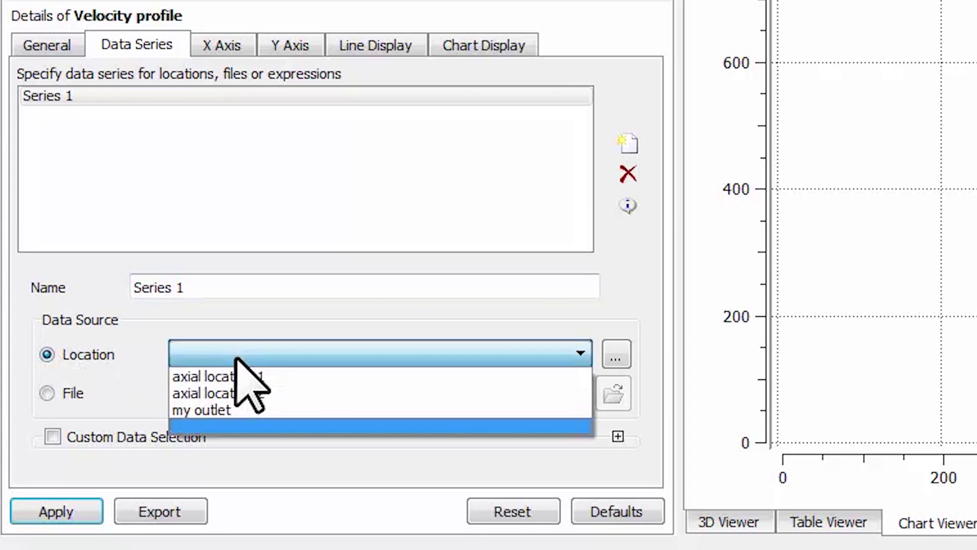
click(235, 409)
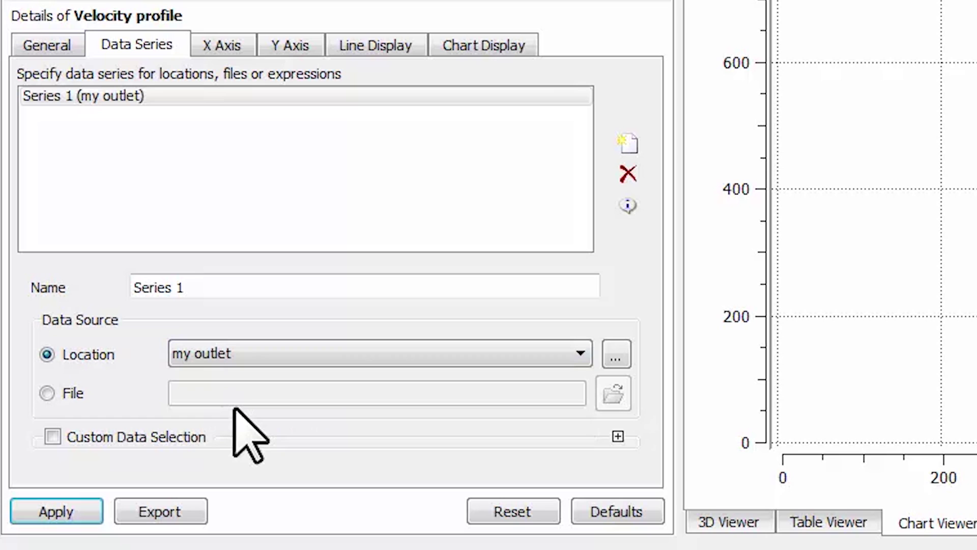
click(224, 51)
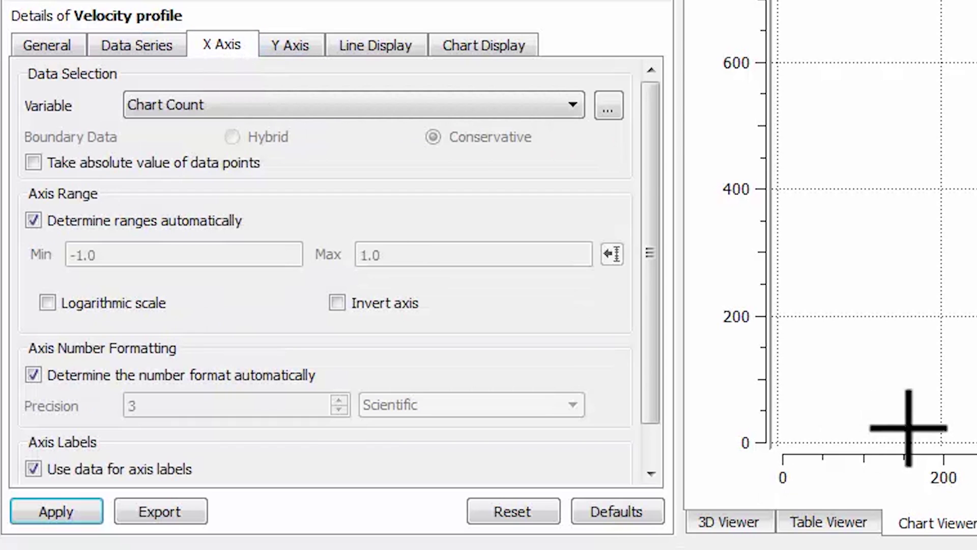
- Set the chart's X axis variable to Velocity u
click(283, 102)
scroll(260, 196, down, 1)
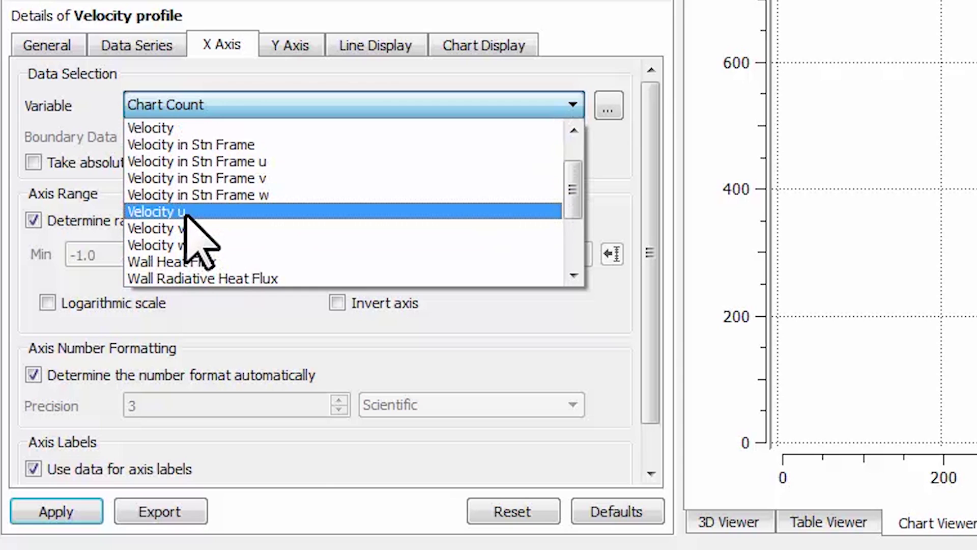
click(196, 236)
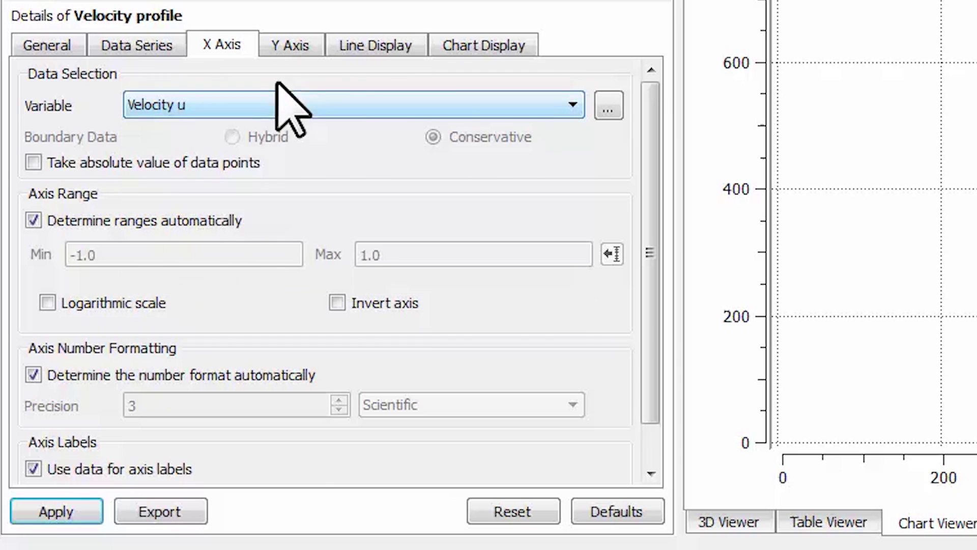
click(283, 47)
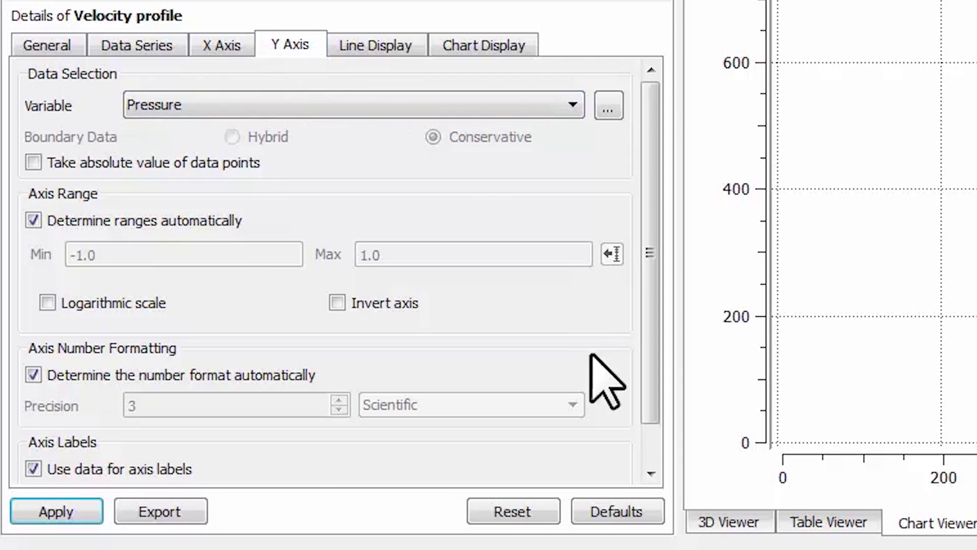
- Set the Y axis variable to Y and apply to draw the outlet velocity profile
click(192, 108)
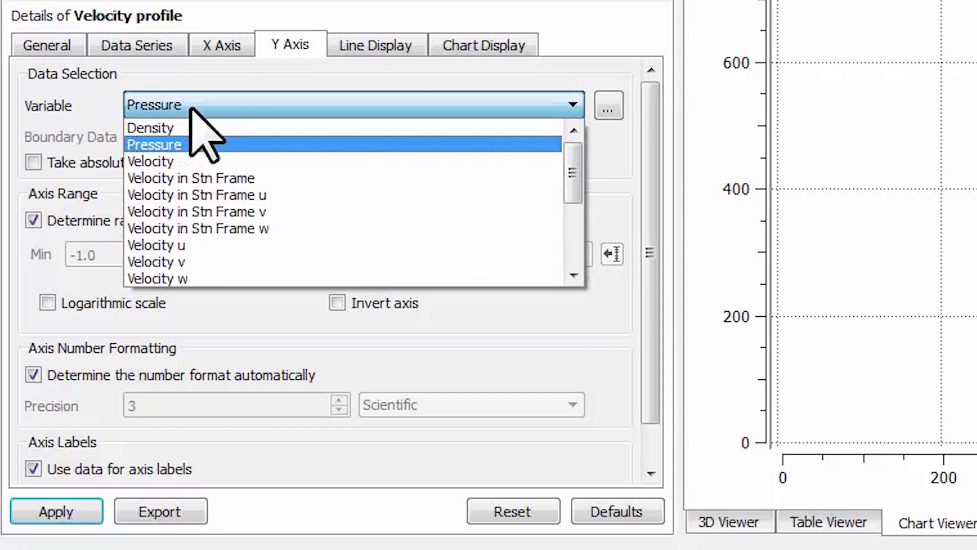
scroll(191, 200, down, 2)
scroll(191, 203, down, 1)
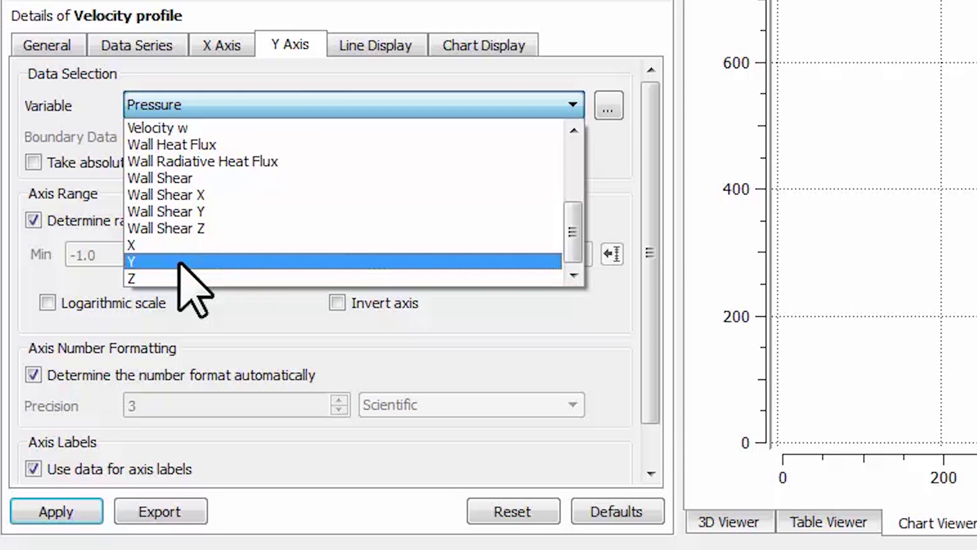
click(180, 262)
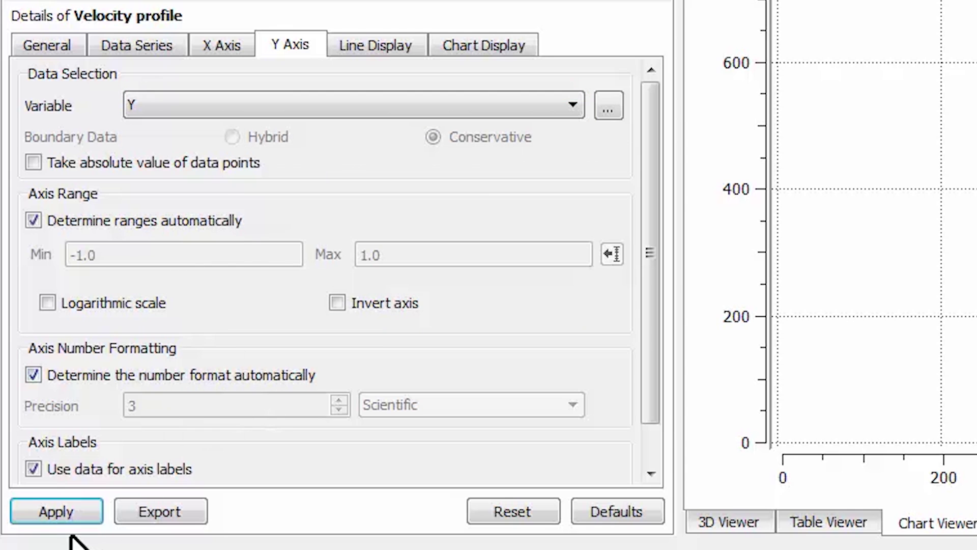
click(56, 511)
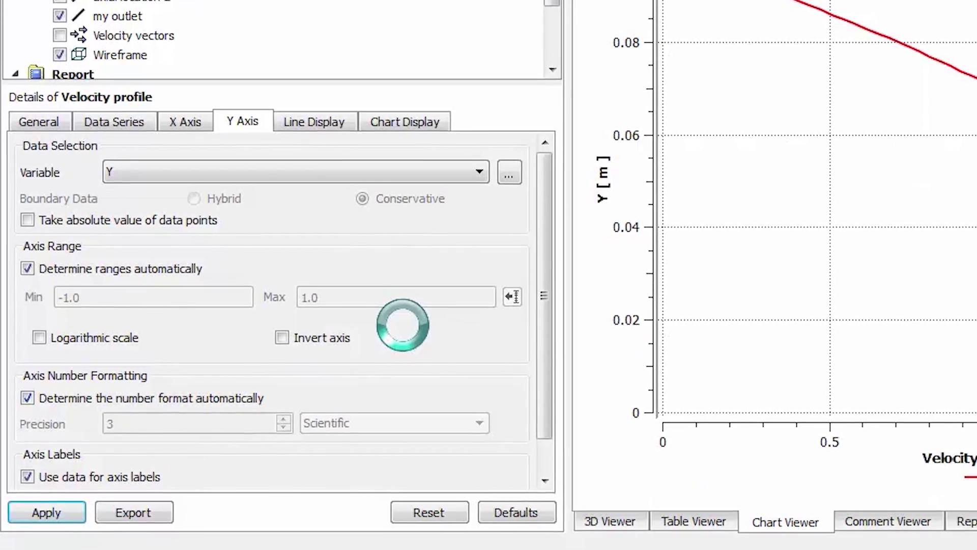